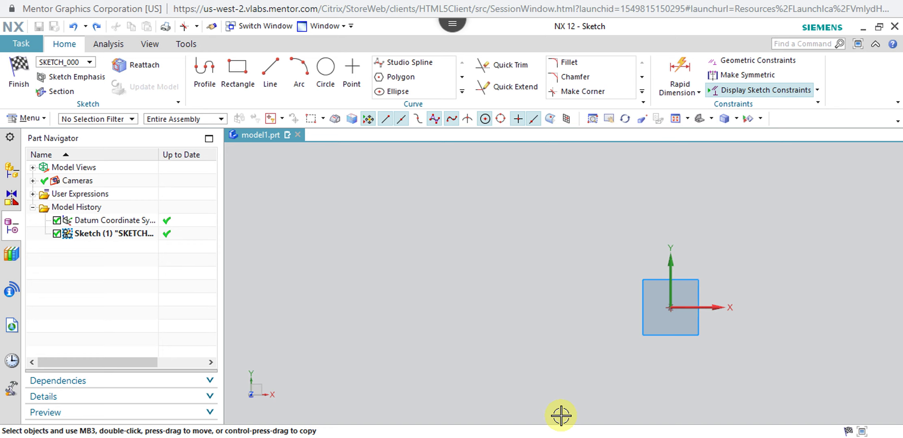
Draw three connected lines: a 46 slanted left edge, an 85 base and a 28.5 right edge.
{"action": "left_click", "coordinate": [270, 69]}
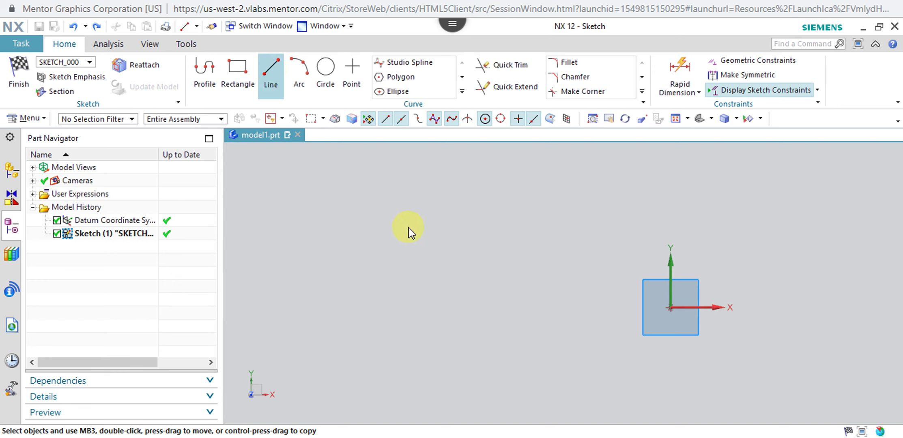
{"action": "left_click", "coordinate": [414, 237]}
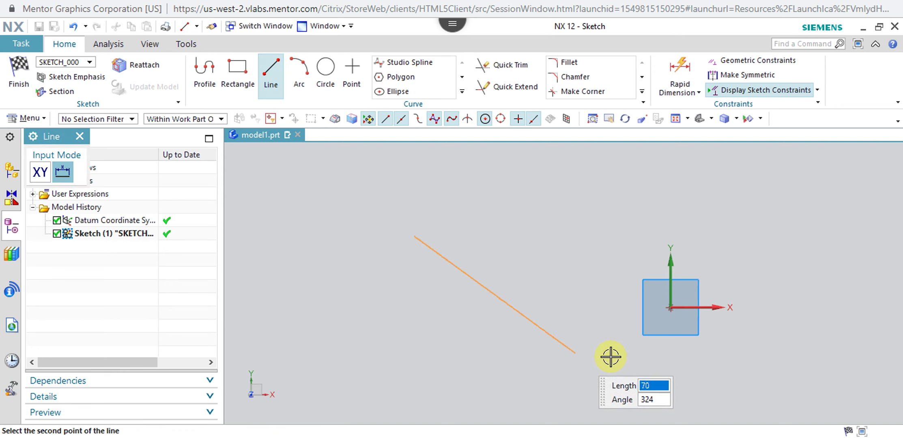
{"action": "left_click", "coordinate": [352, 352]}
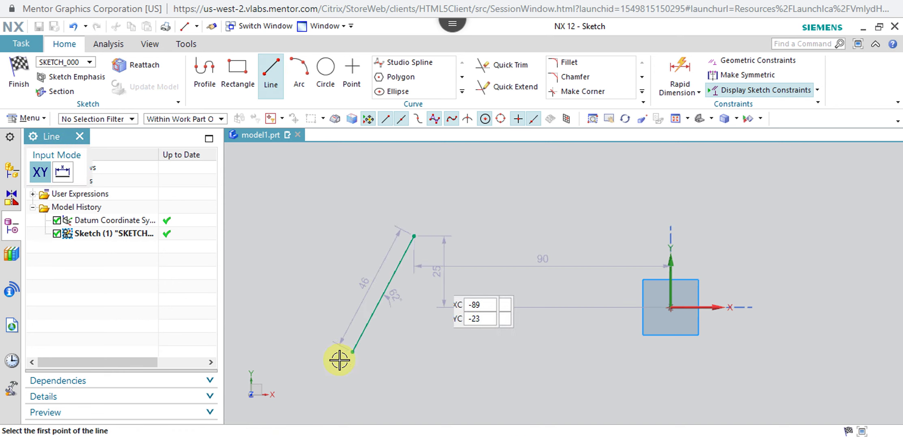
{"action": "left_click", "coordinate": [352, 352]}
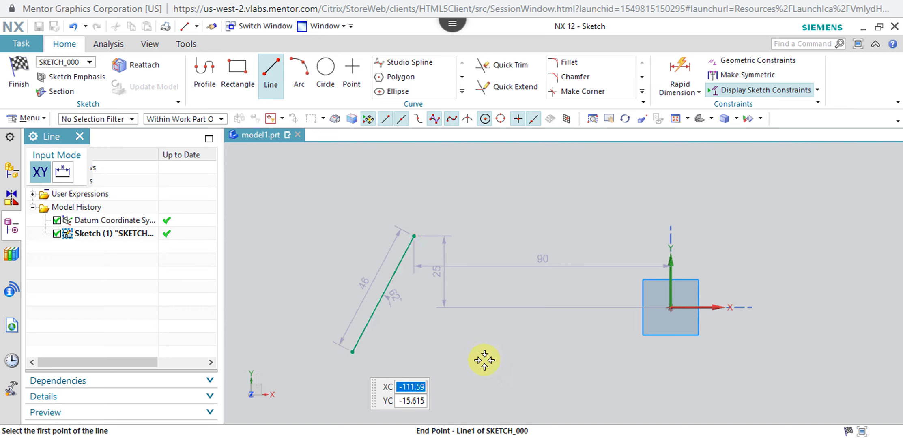
{"action": "left_click", "coordinate": [596, 352]}
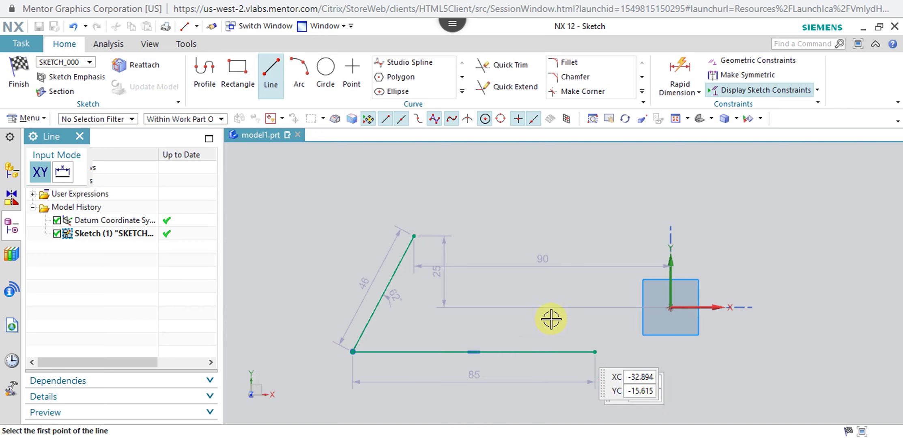
{"action": "left_click", "coordinate": [595, 351]}
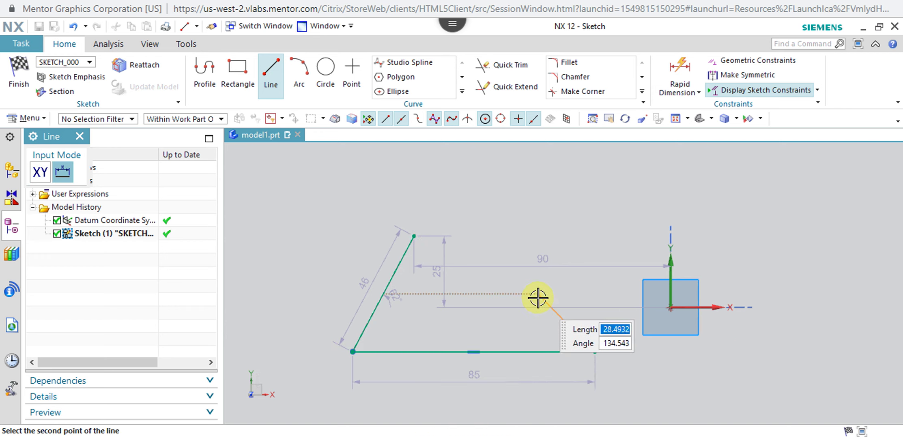
{"action": "left_click", "coordinate": [538, 298]}
{"action": "key", "text": "Escape"}
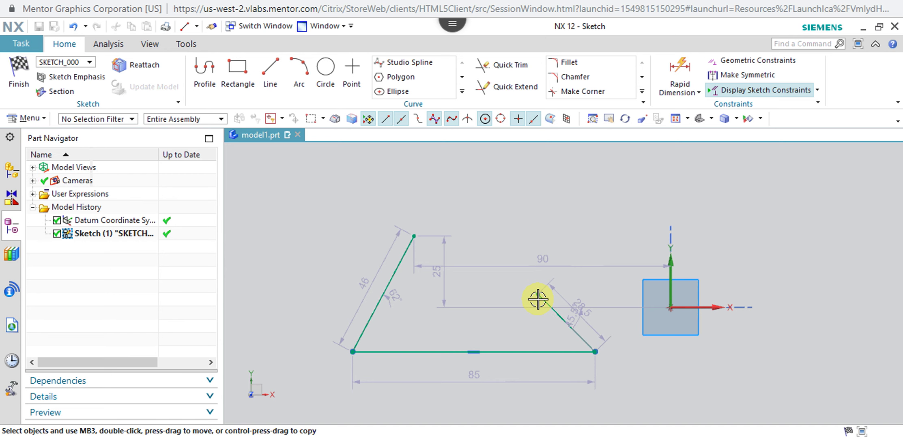
Join the left and right slanted lines into an apex with Make Corner, then undo it.
{"action": "left_click", "coordinate": [585, 90]}
{"action": "left_click", "coordinate": [393, 280]}
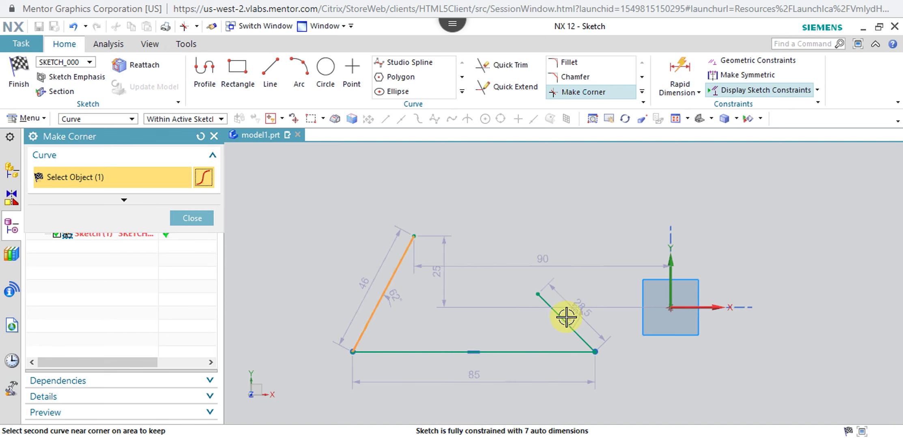
{"action": "left_click", "coordinate": [564, 316]}
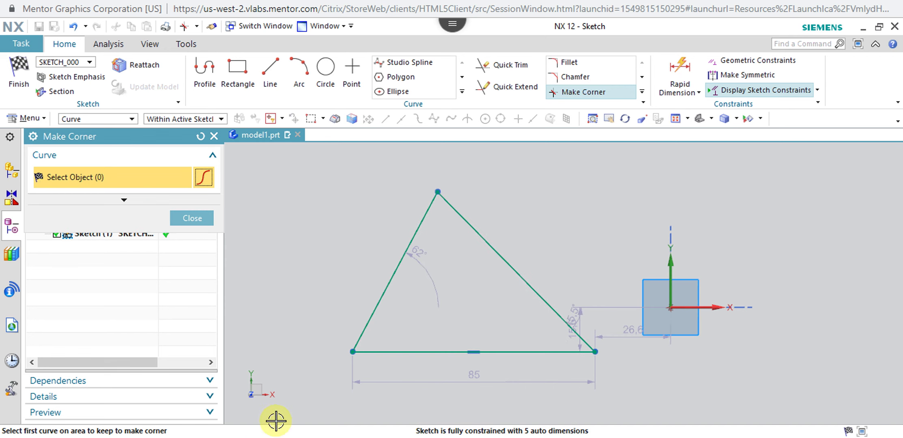
{"action": "key", "text": "Escape"}
{"action": "key", "text": "ctrl+z"}
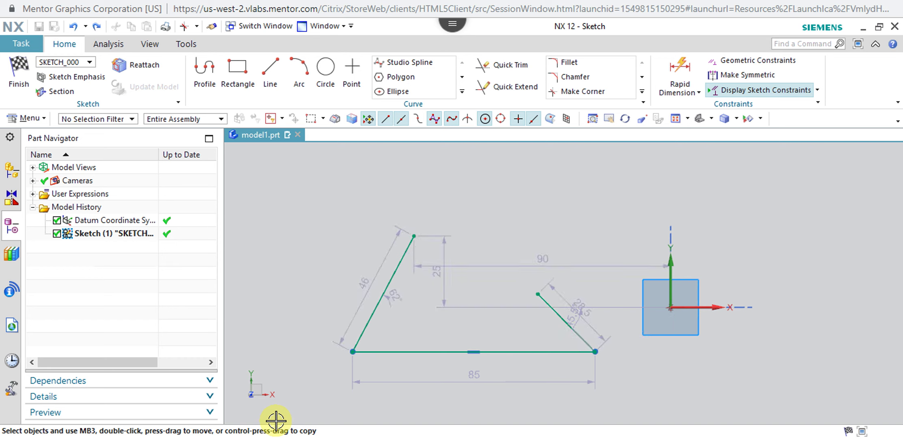
Remove the old base and right edge, then profile a 75 base and a 90-long perpendicular line.
{"action": "key", "text": "ctrl+z"}
{"action": "key", "text": "ctrl+z"}
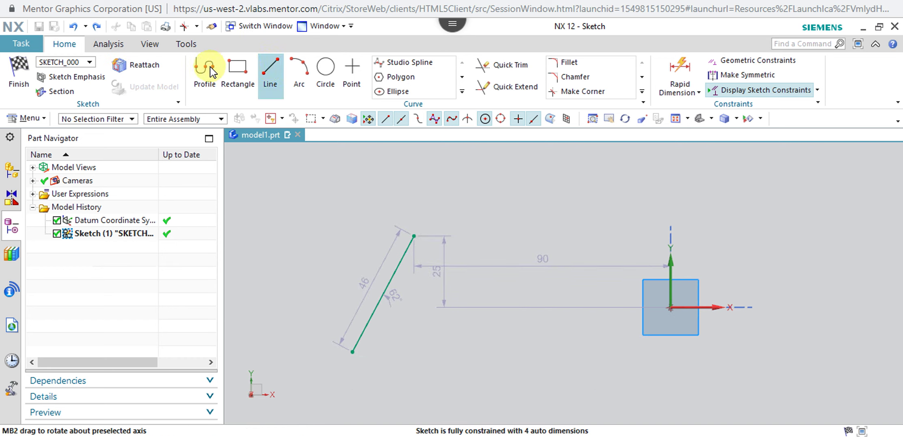
{"action": "left_click", "coordinate": [353, 351]}
{"action": "left_click", "coordinate": [566, 352]}
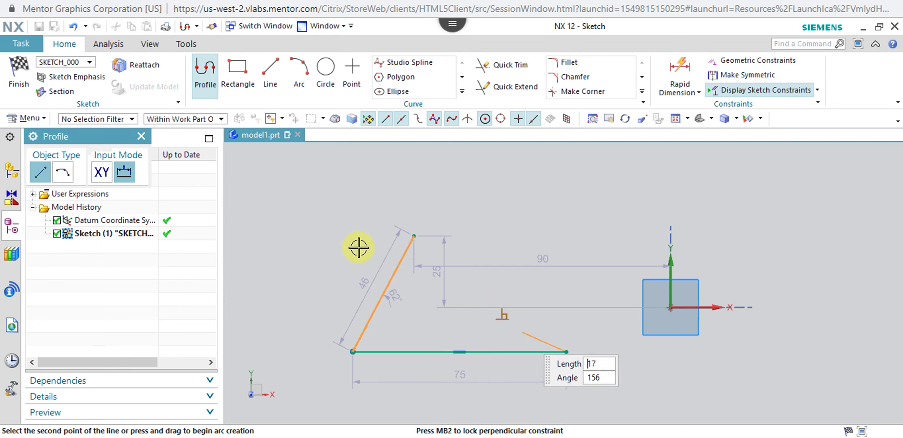
{"action": "type", "text": "90"}
{"action": "key", "text": "Tab"}
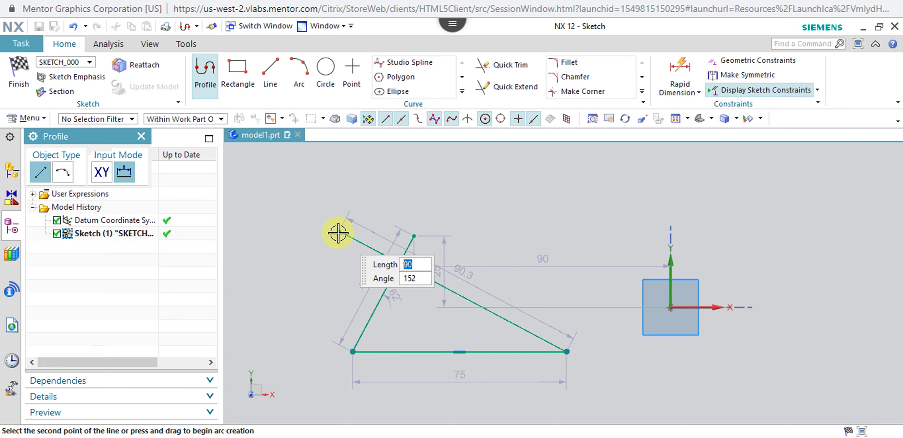
{"action": "key", "text": "Return"}
{"action": "key", "text": "Escape"}
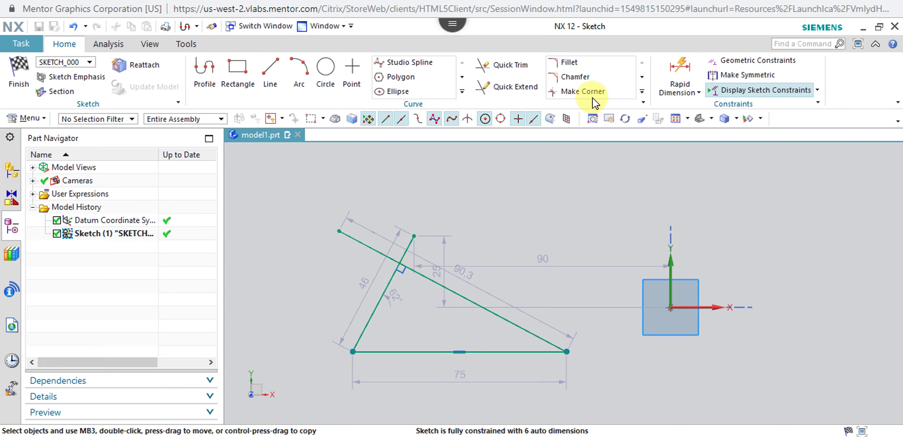
Join the 46 left edge and the 90 line into a right-angled corner, closing the triangle.
{"action": "left_click", "coordinate": [584, 92]}
{"action": "left_click", "coordinate": [364, 333]}
{"action": "left_click", "coordinate": [455, 290]}
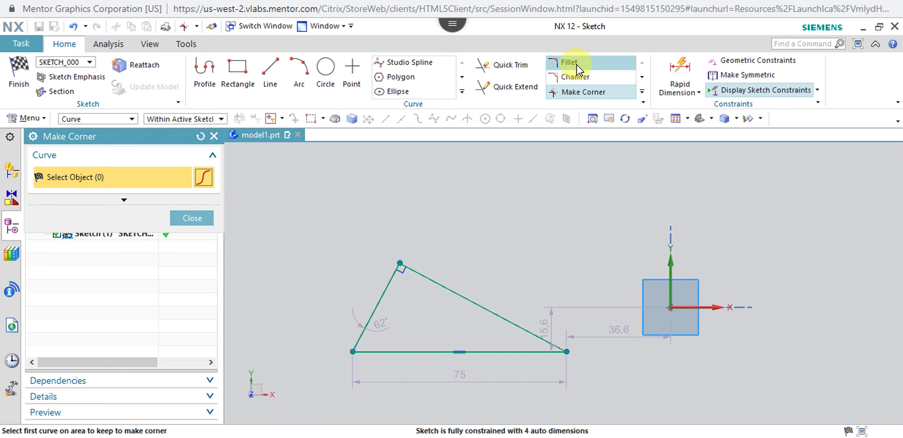
Place an R21.9 fillet arc between the left side and the hypotenuse at the apex.
{"action": "left_click", "coordinate": [381, 298]}
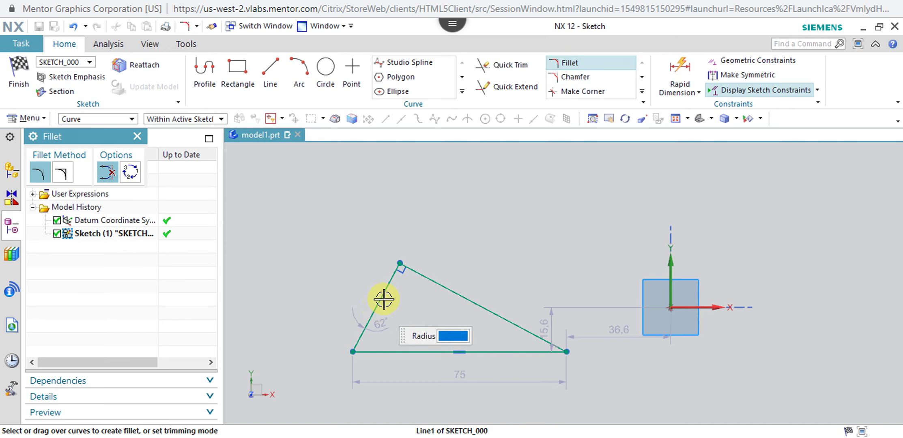
{"action": "left_click", "coordinate": [434, 285]}
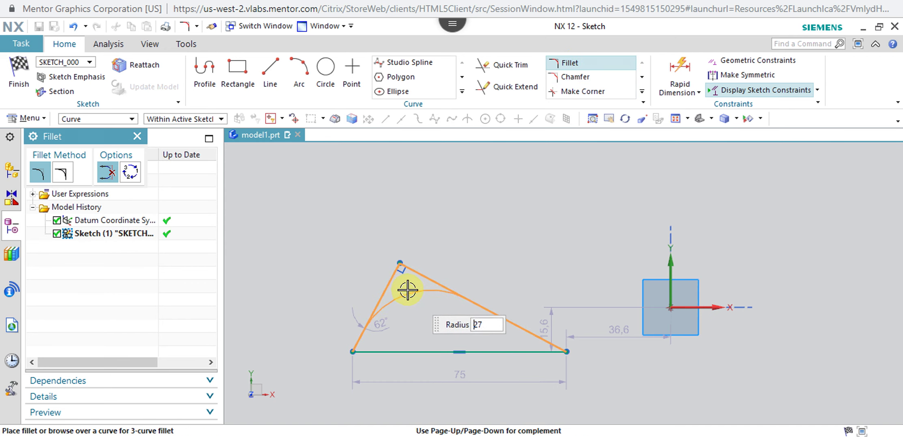
{"action": "left_click", "coordinate": [405, 288]}
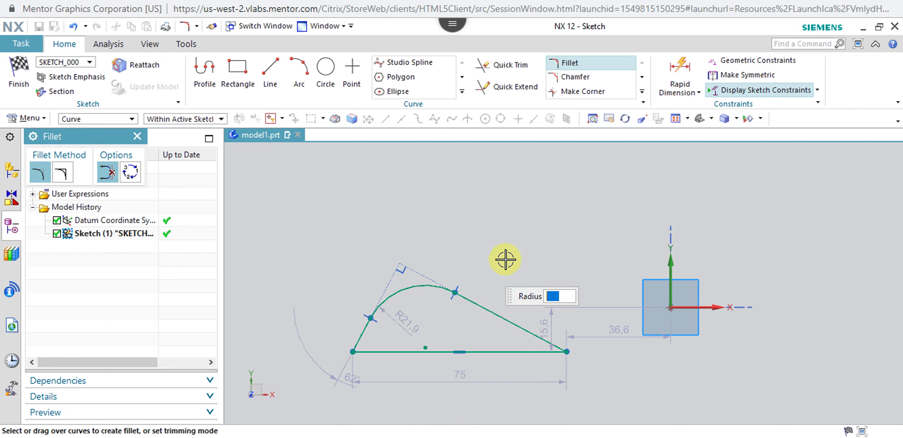
{"action": "key", "text": "Escape"}
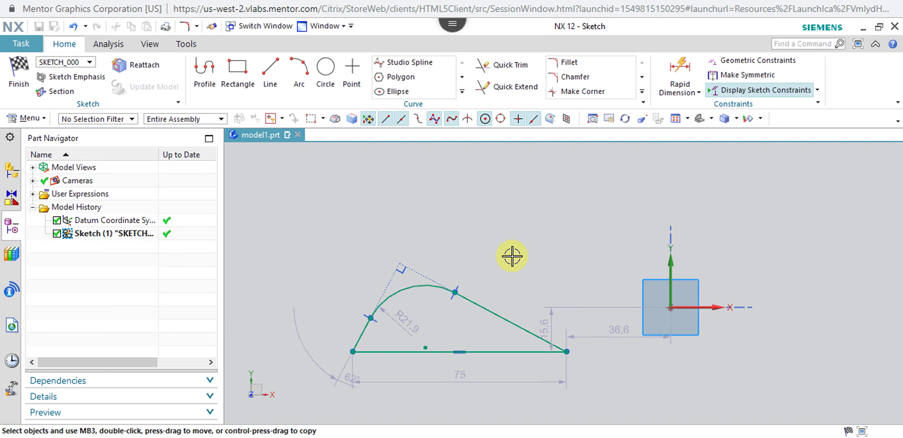
Delete the R21.9 fillet arc (Arc1), leaving an open gap at the apex.
{"action": "left_click", "coordinate": [407, 288]}
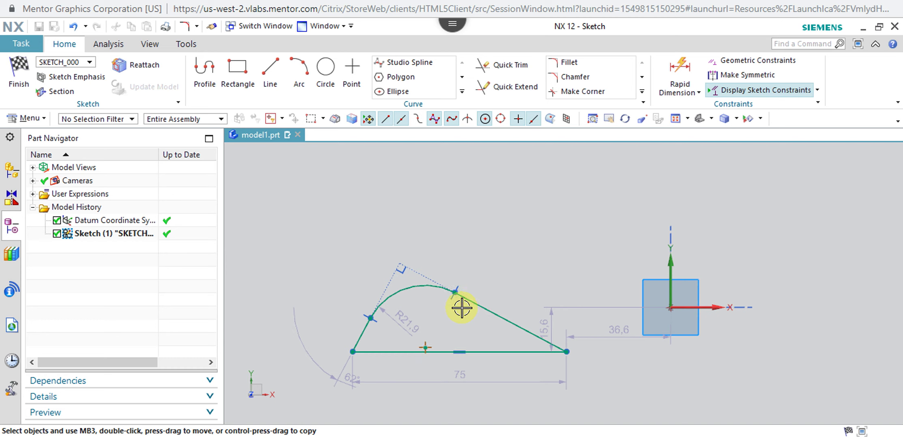
{"action": "left_click", "coordinate": [432, 287]}
{"action": "key", "text": "Delete"}
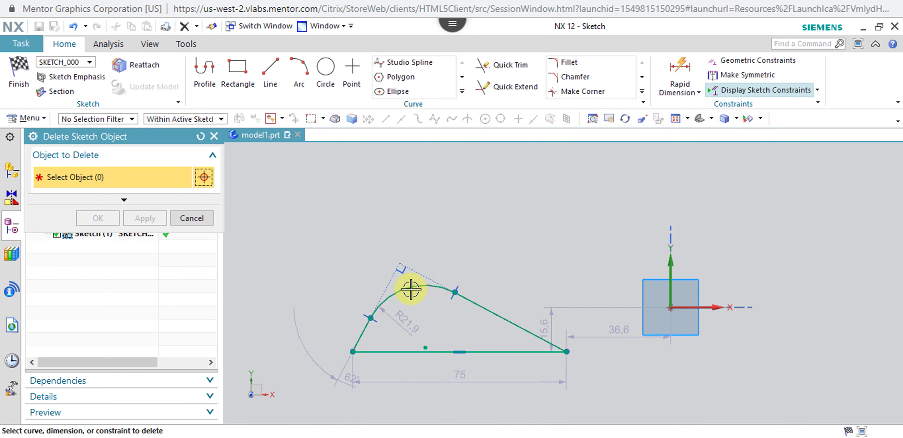
{"action": "left_click", "coordinate": [405, 288]}
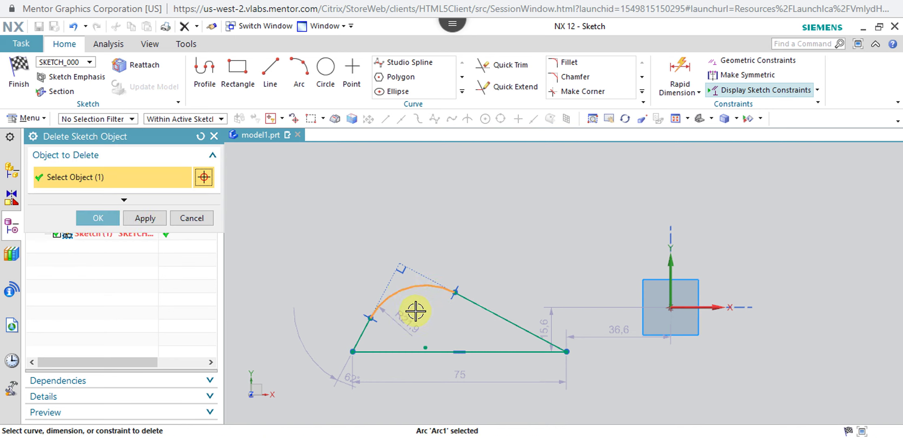
{"action": "left_click", "coordinate": [105, 222]}
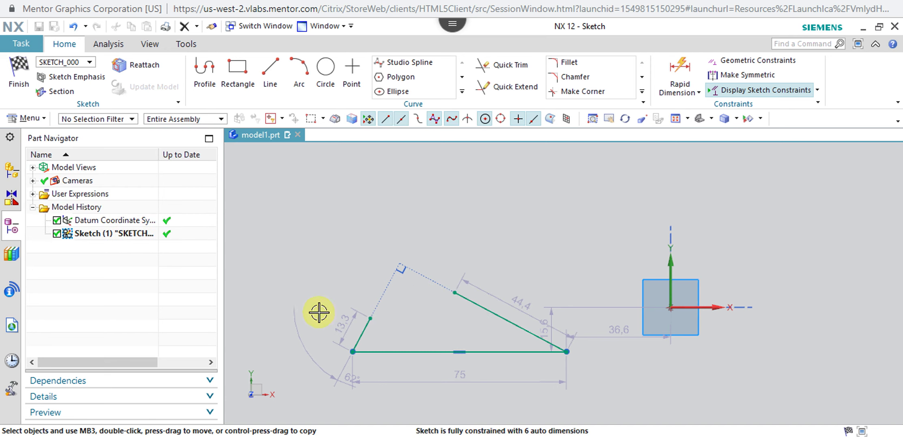
Corner the two top sides, then undo, redo and undo again to restore the R21.9 fillet.
{"action": "left_click", "coordinate": [567, 92]}
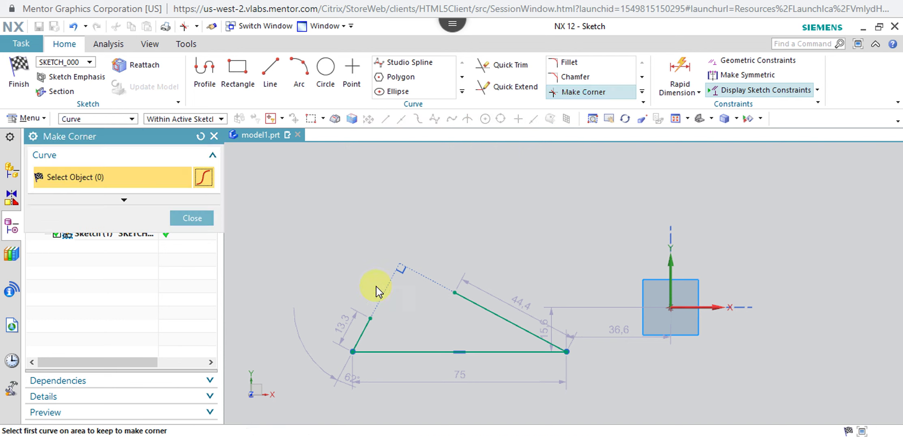
{"action": "left_click", "coordinate": [364, 332]}
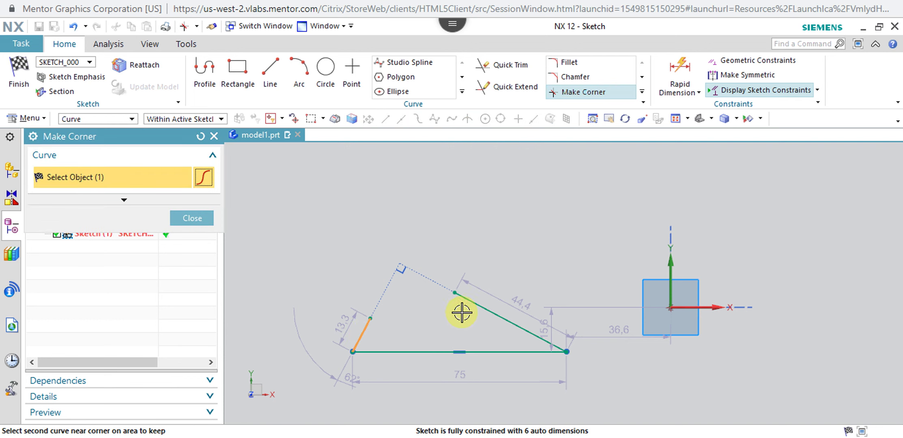
{"action": "left_click", "coordinate": [476, 306]}
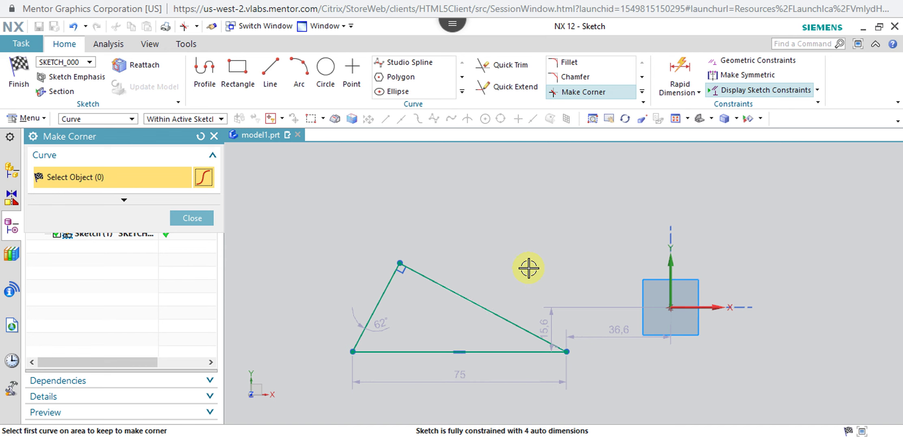
{"action": "key", "text": "ctrl+z"}
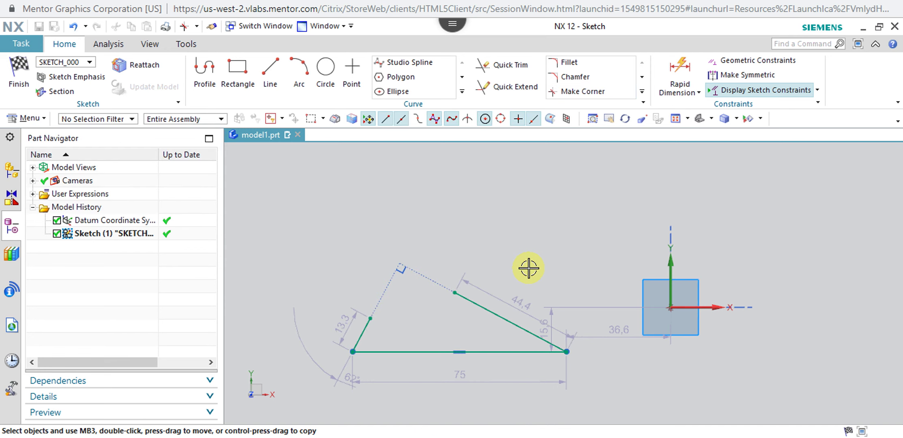
{"action": "key", "text": "ctrl+y"}
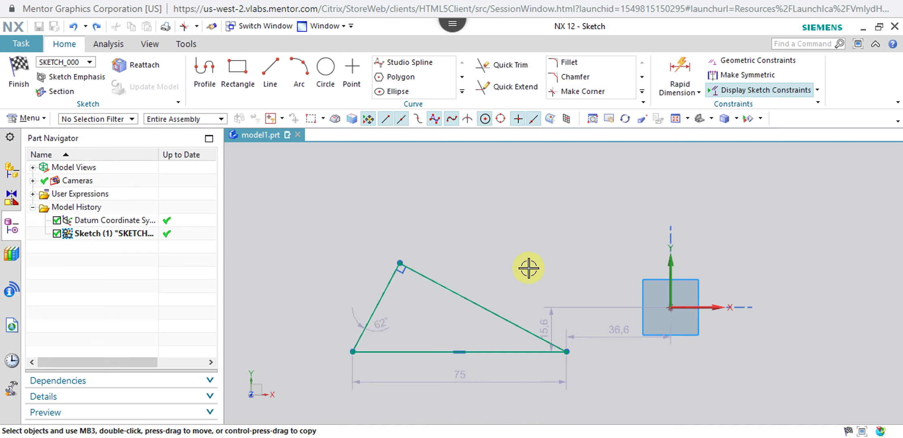
{"action": "key", "text": "ctrl+z"}
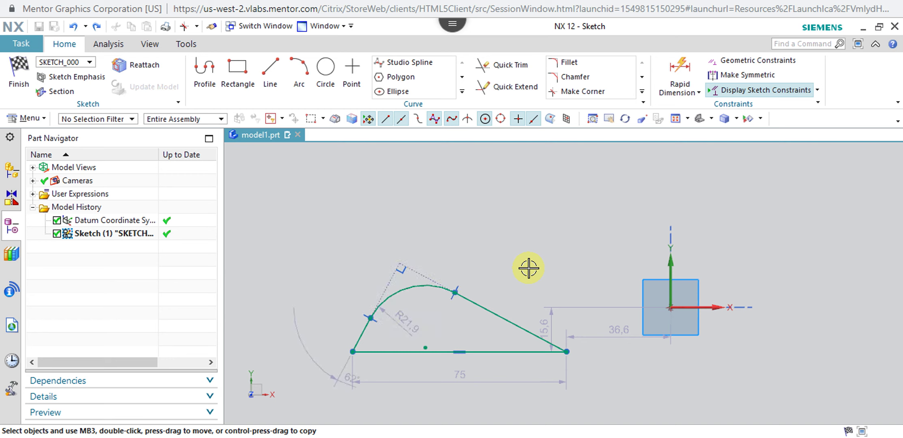
Extend the left and sloping sides into a sharp right-angled apex, leaving the arc inside.
{"action": "left_click", "coordinate": [586, 92]}
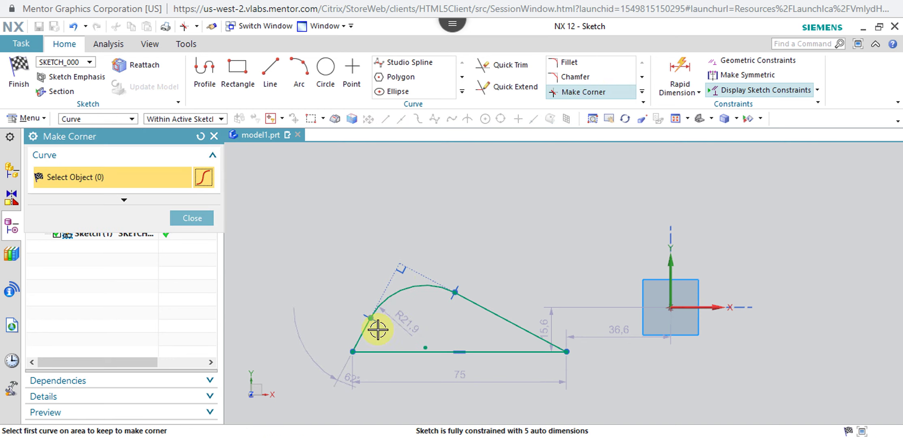
{"action": "left_click", "coordinate": [362, 333]}
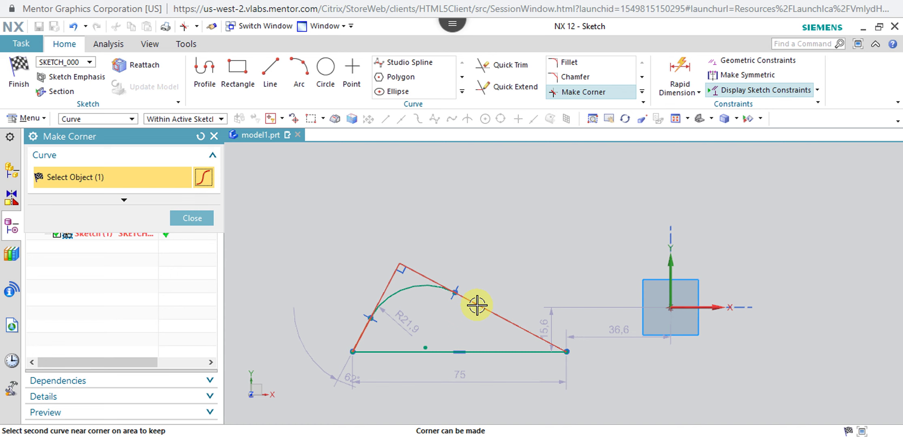
{"action": "left_click", "coordinate": [477, 305]}
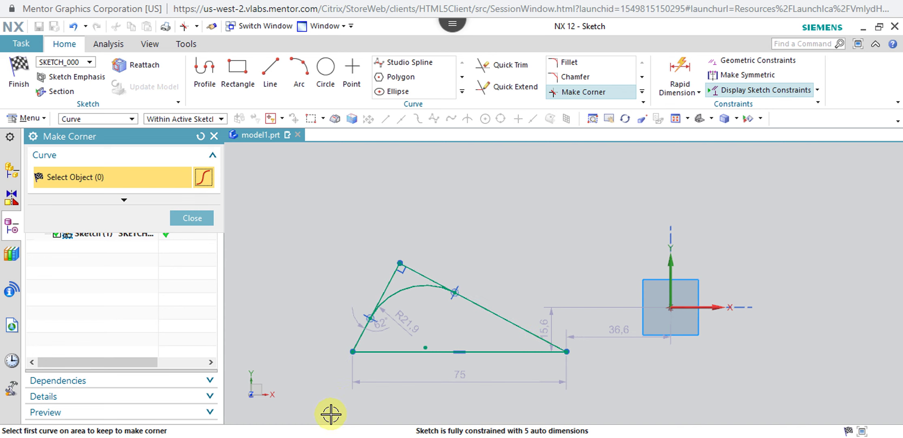
{"action": "left_click", "coordinate": [201, 218]}
{"action": "left_click", "coordinate": [509, 69]}
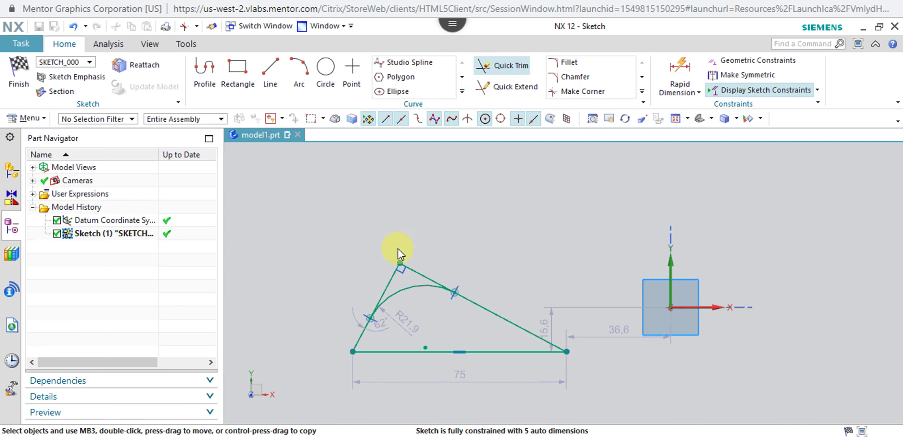
Quick Trim the leftover R21.9 fillet arc away from the triangle.
{"action": "left_click", "coordinate": [405, 286]}
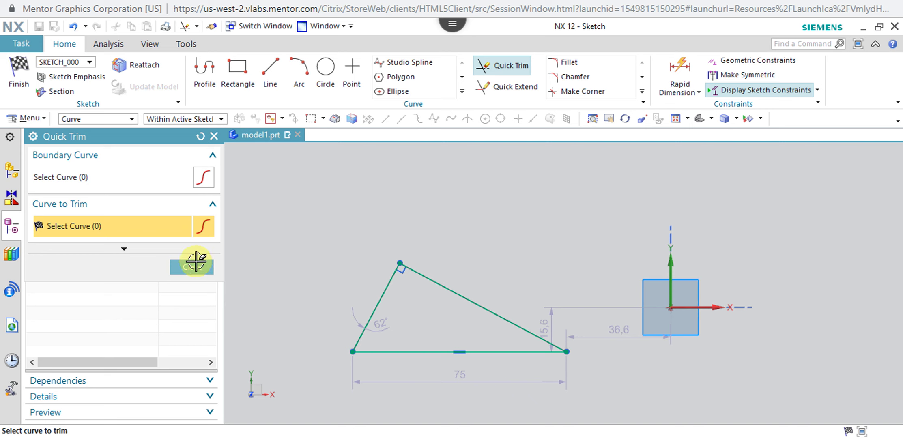
{"action": "left_click", "coordinate": [196, 271]}
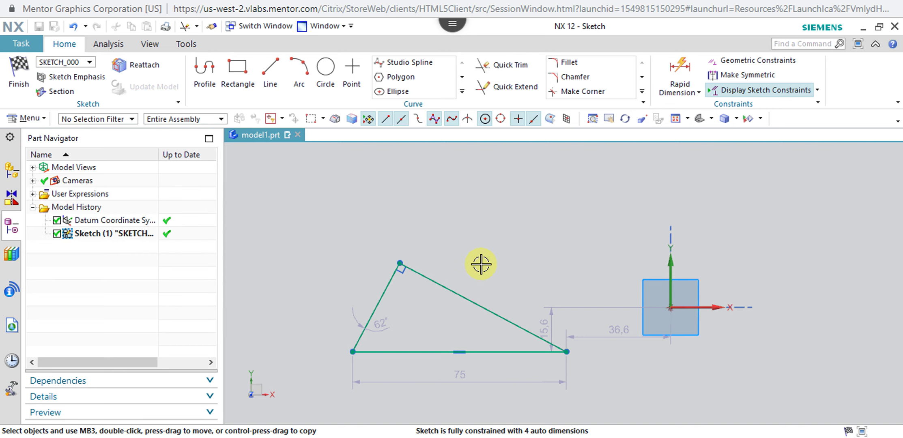